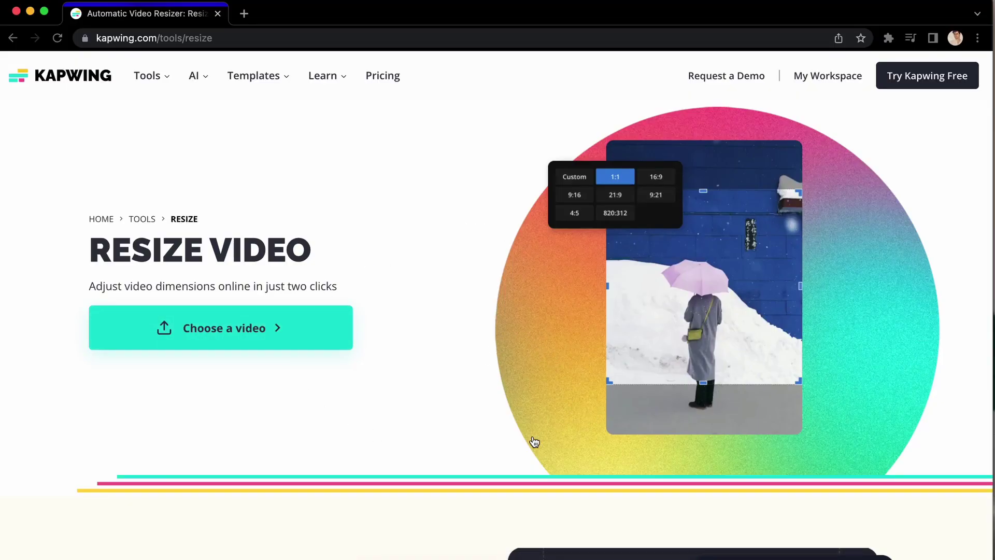
# - Load the 15-second parrot clip into a new Kapwing Studio project from the Resize Video page
pyautogui.click(290, 330)
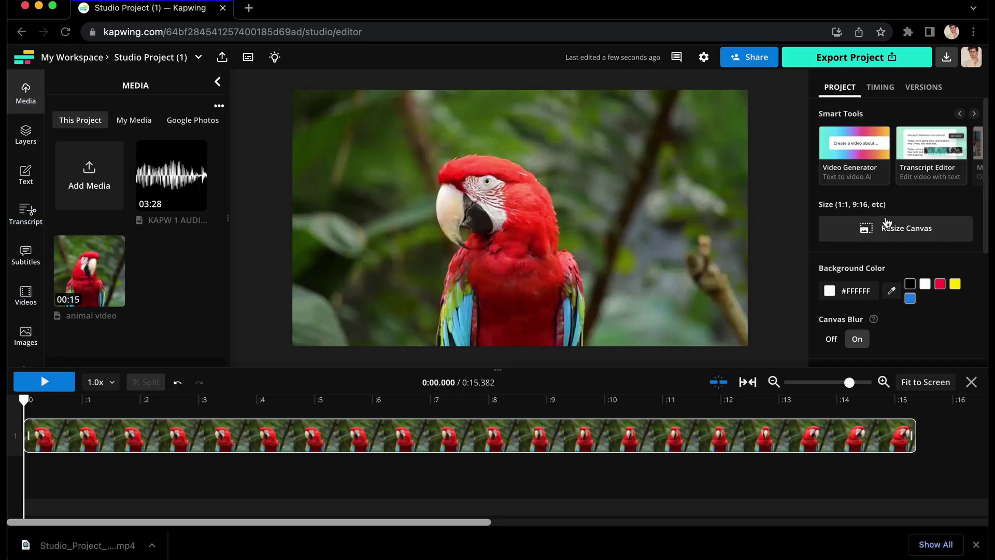
# - Choose the 9:16 TikTok preset (1080x1920) as the new canvas size
pyautogui.click(897, 228)
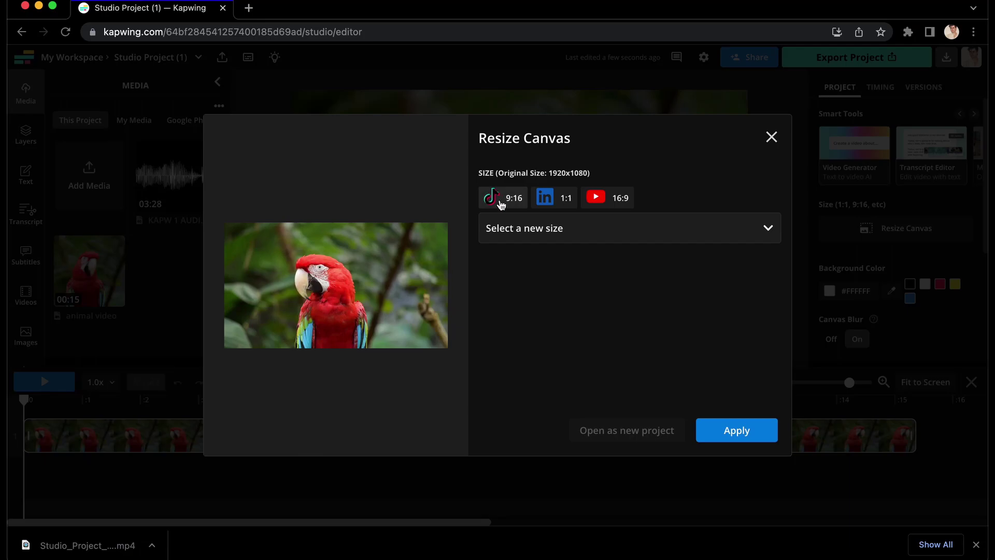
pyautogui.click(578, 236)
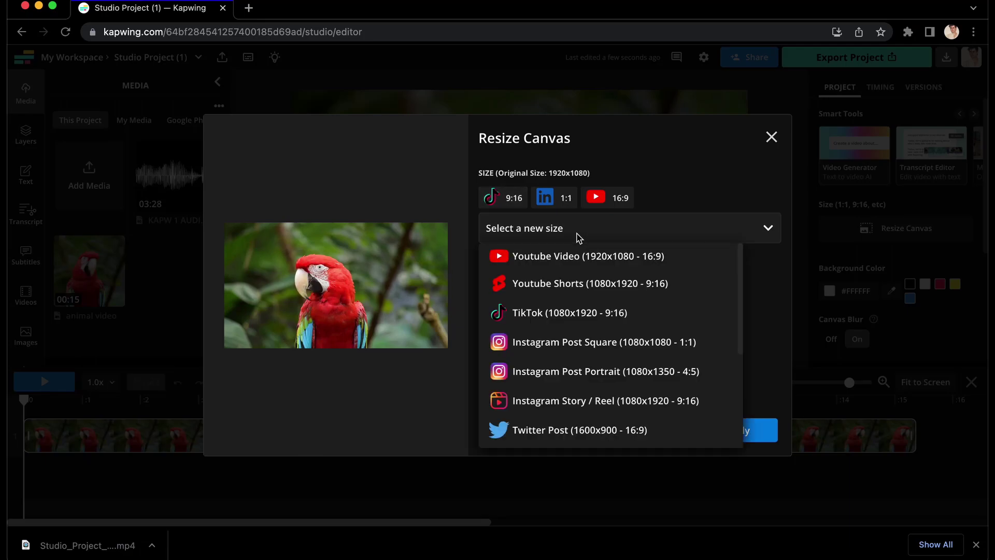
pyautogui.scroll(-4, 581, 294)
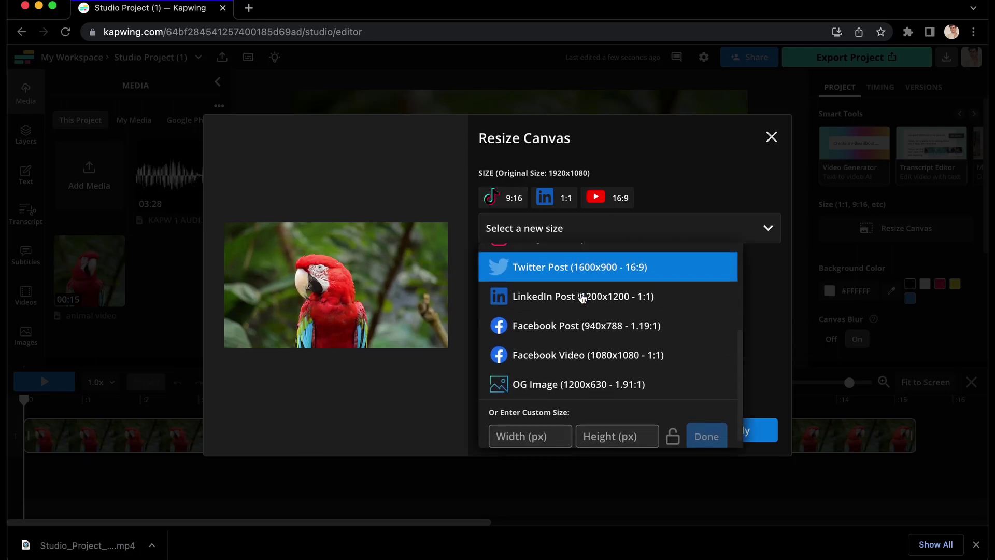
pyautogui.scroll(2, 575, 336)
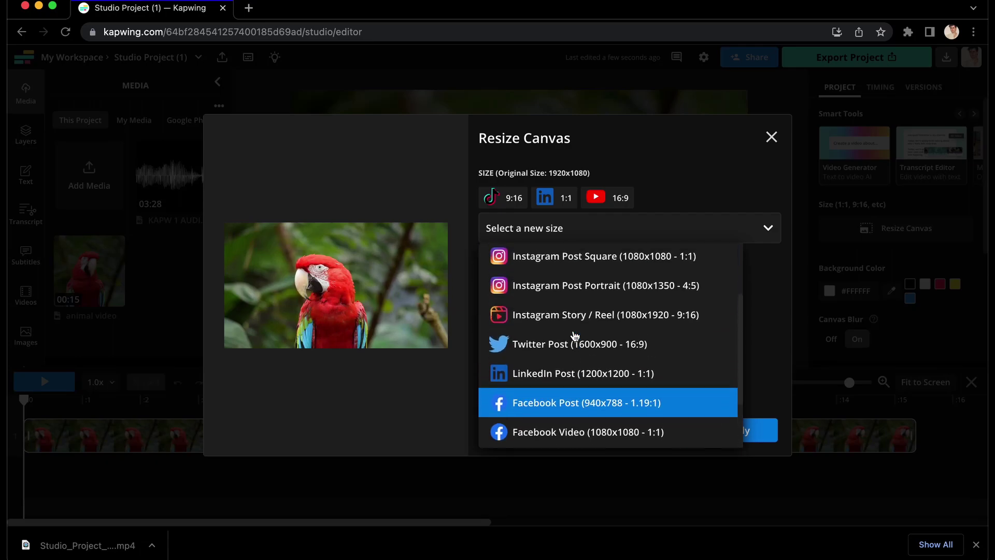
pyautogui.scroll(2, 575, 336)
pyautogui.scroll(-5, 573, 336)
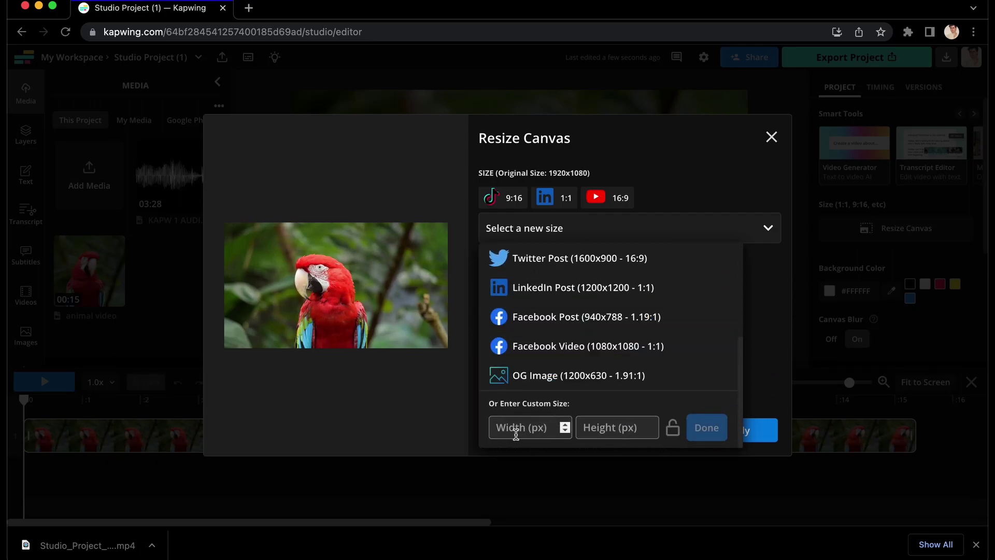
pyautogui.click(519, 431)
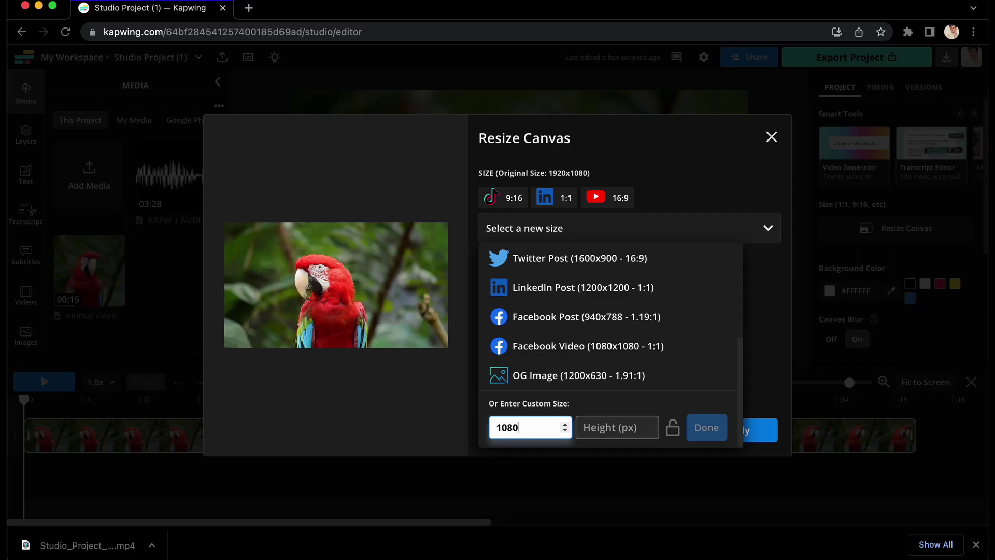
pyautogui.click(490, 197)
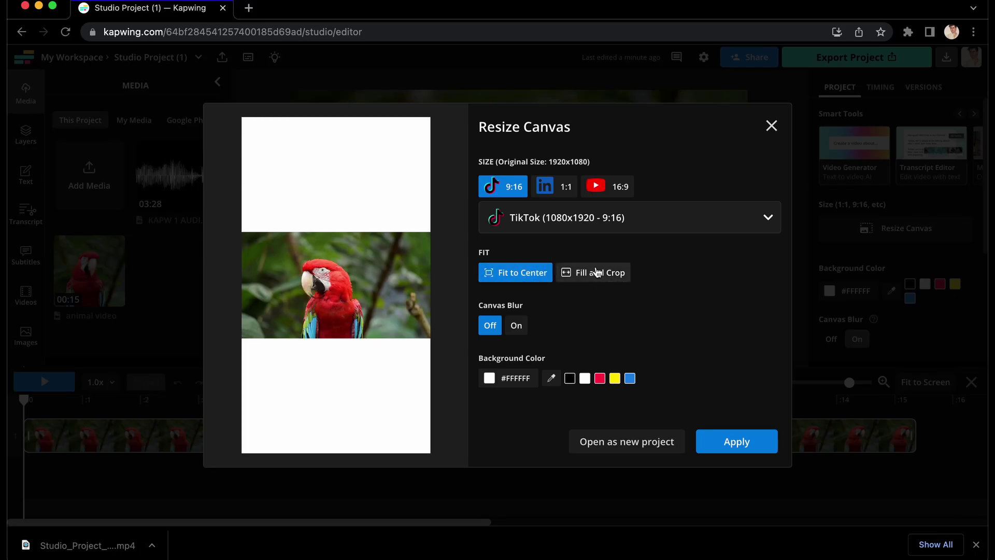
# - Keep the video fitted to the centre, with Canvas Blur left off
pyautogui.click(609, 272)
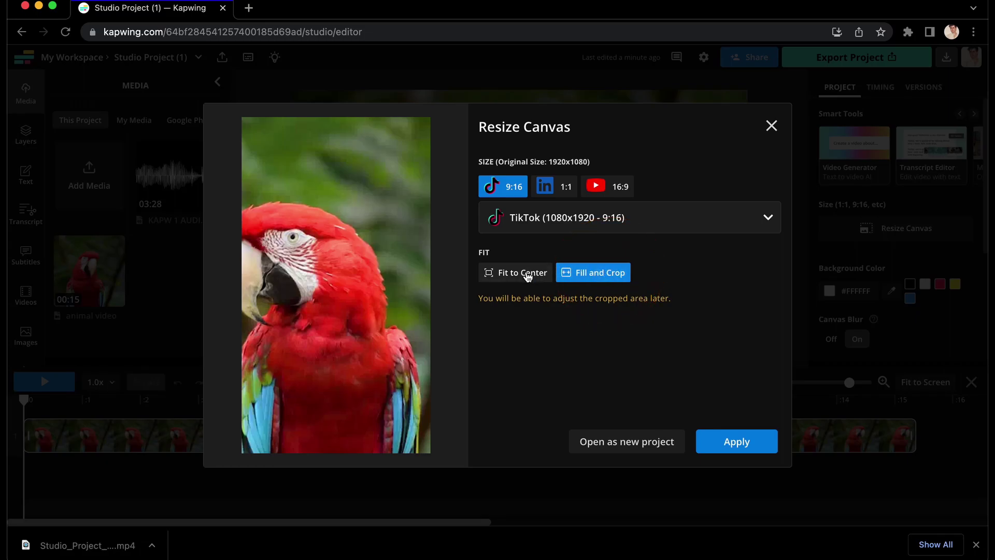
pyautogui.click(523, 278)
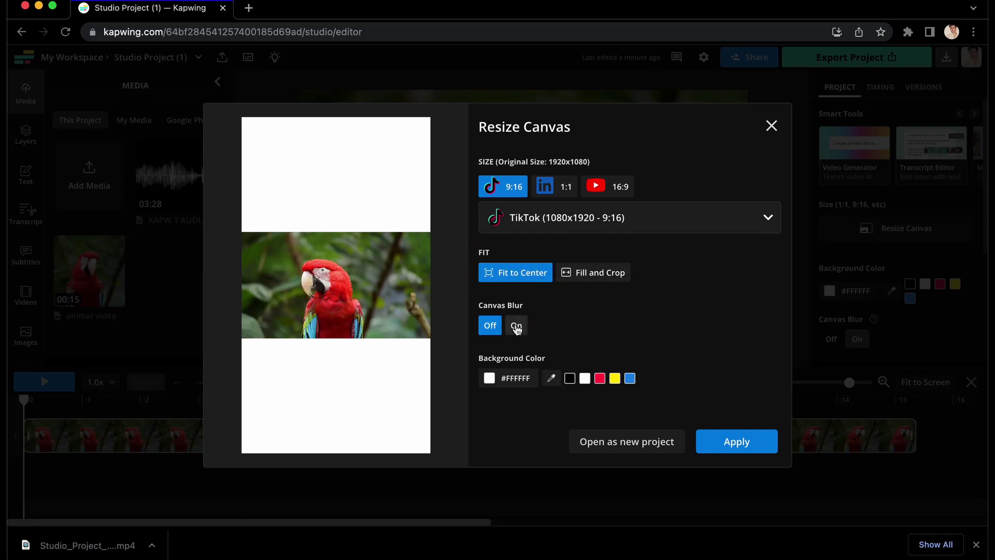
pyautogui.click(516, 326)
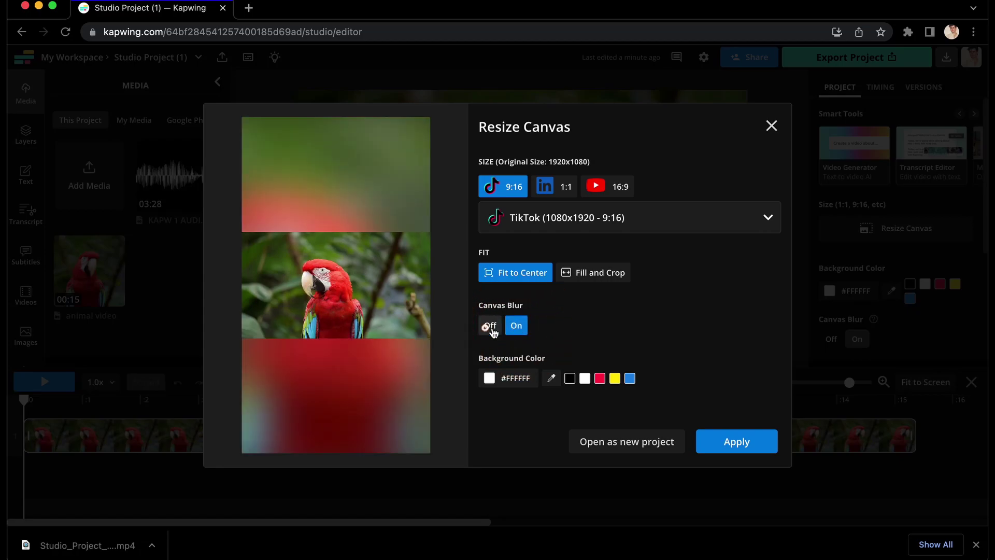
pyautogui.click(490, 327)
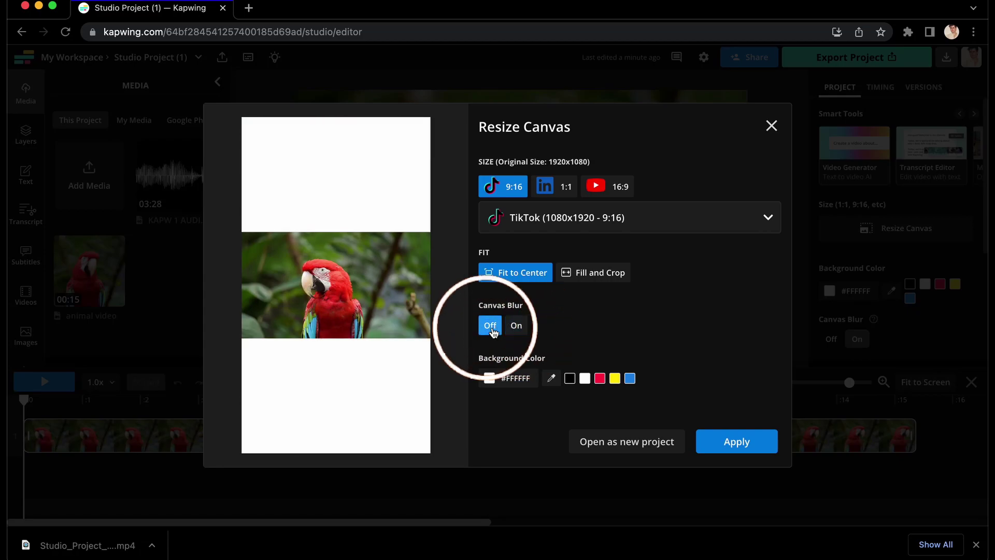
# - Make the canvas background blue #1E88E5 and apply the resize
pyautogui.click(599, 379)
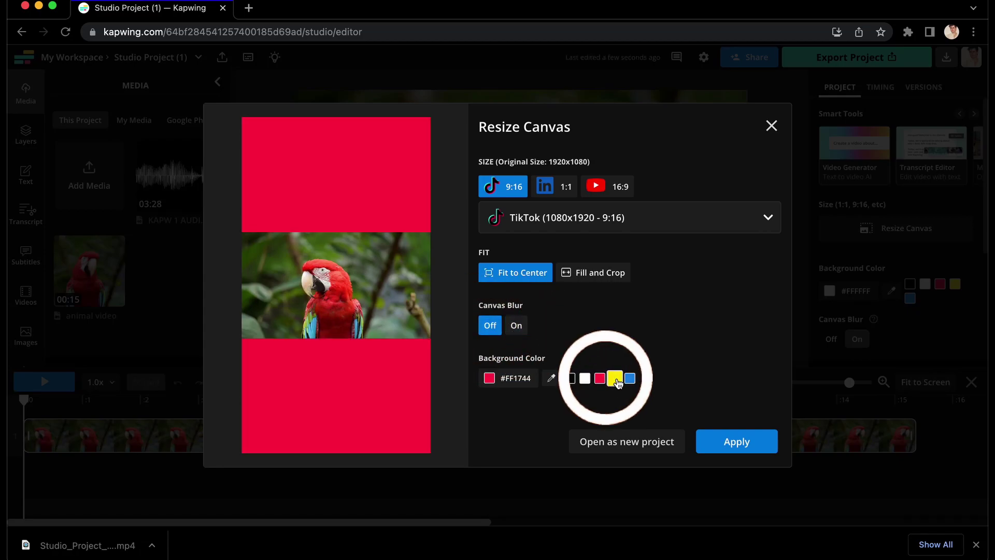
pyautogui.click(614, 378)
pyautogui.click(630, 379)
pyautogui.click(734, 440)
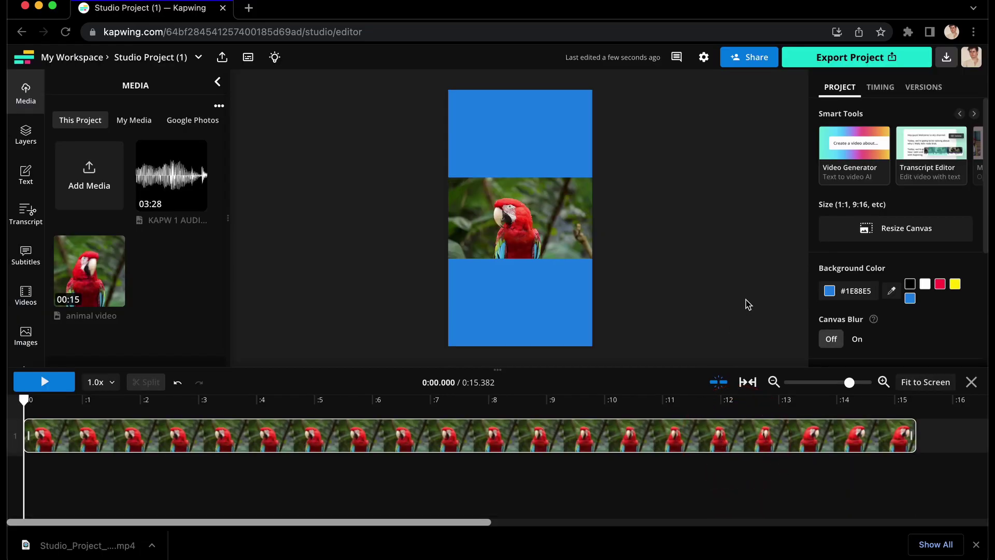
pyautogui.scroll(-3, 870, 310)
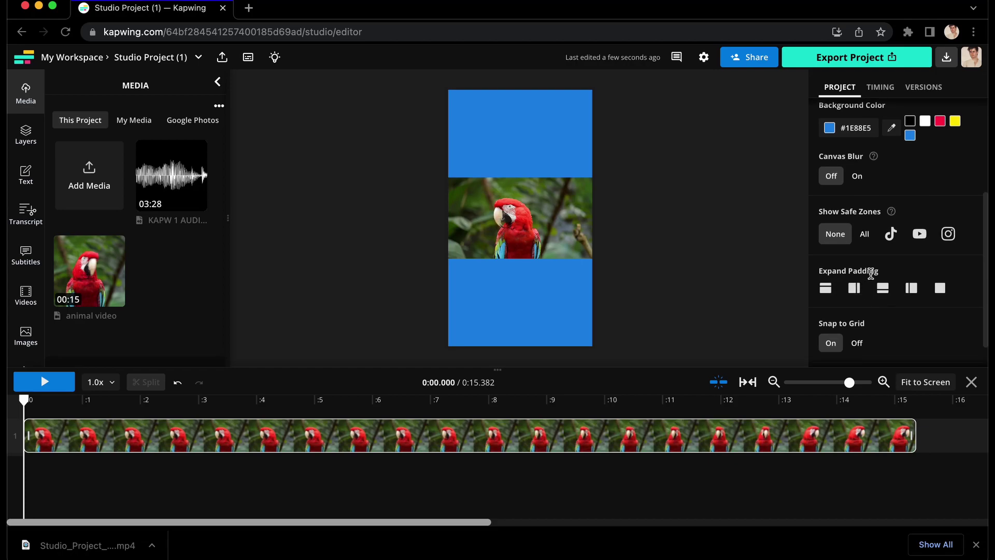
pyautogui.click(856, 289)
pyautogui.click(859, 288)
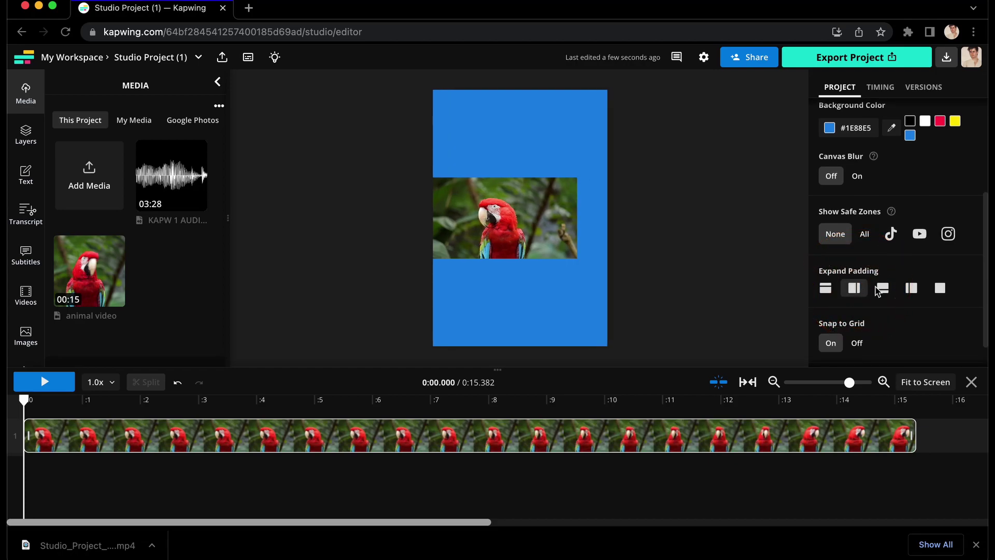
pyautogui.click(912, 288)
pyautogui.click(913, 289)
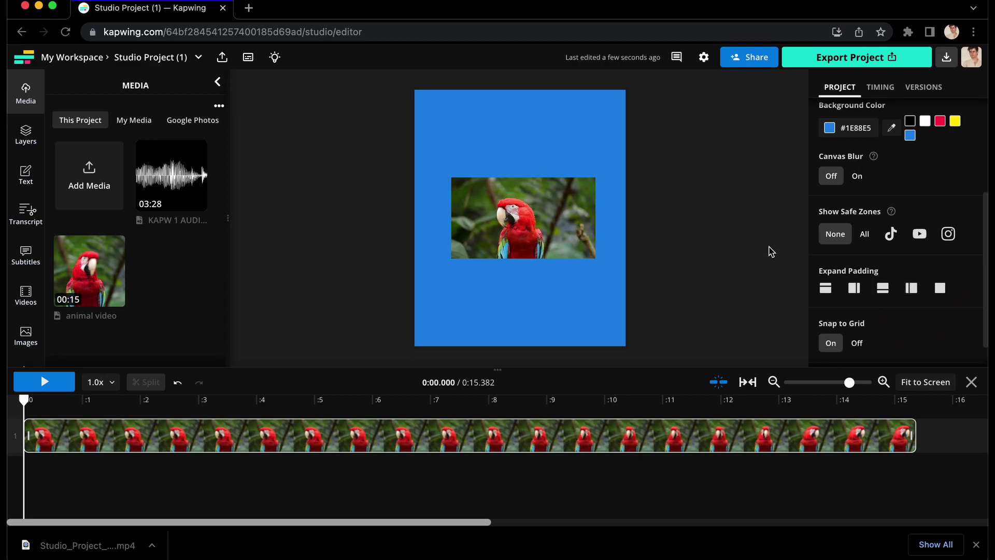
pyautogui.press('super+z')
pyautogui.press('super+z')
pyautogui.press('super+z')
pyautogui.press('super+z')
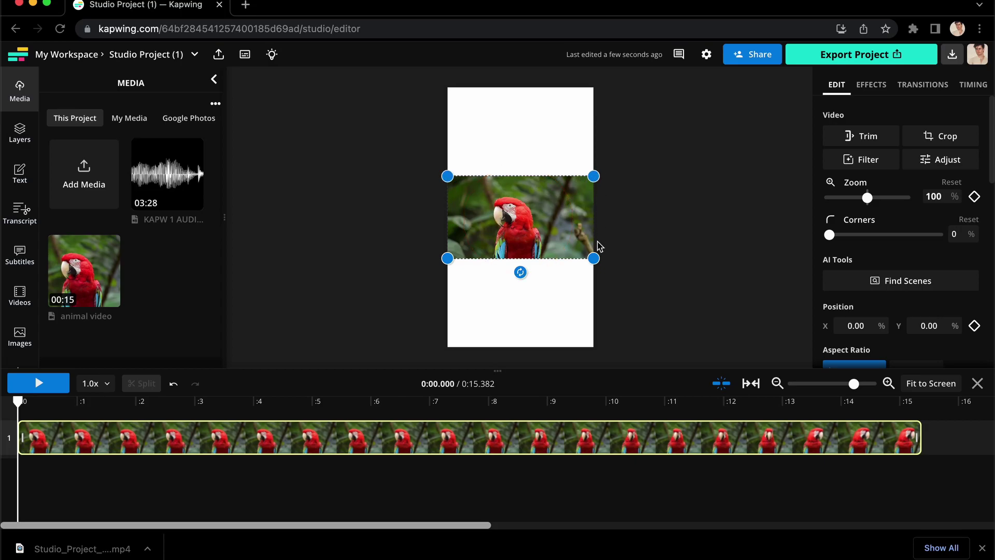
# - Scale the parrot video past the canvas edges with proportions locked, then shift it left to about 27.91% X
pyautogui.moveTo(592, 259); pyautogui.dragTo(649, 310)
pyautogui.moveTo(449, 175); pyautogui.dragTo(400, 123)
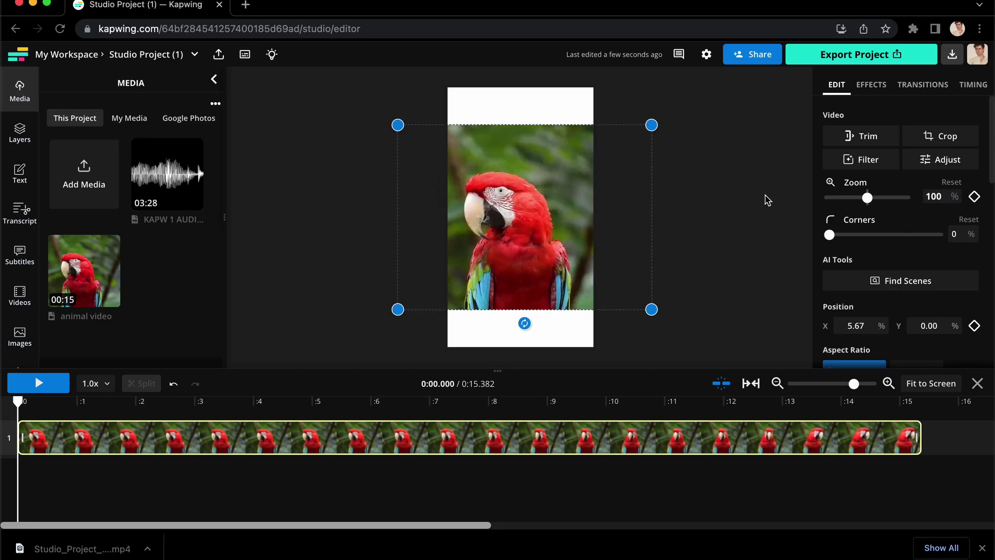
pyautogui.scroll(-3, 833, 228)
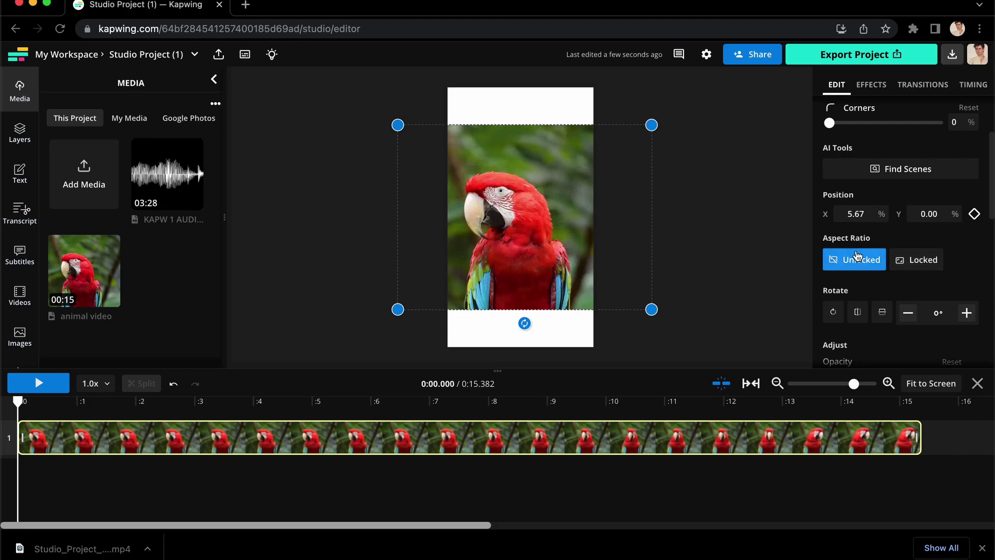
pyautogui.click(916, 264)
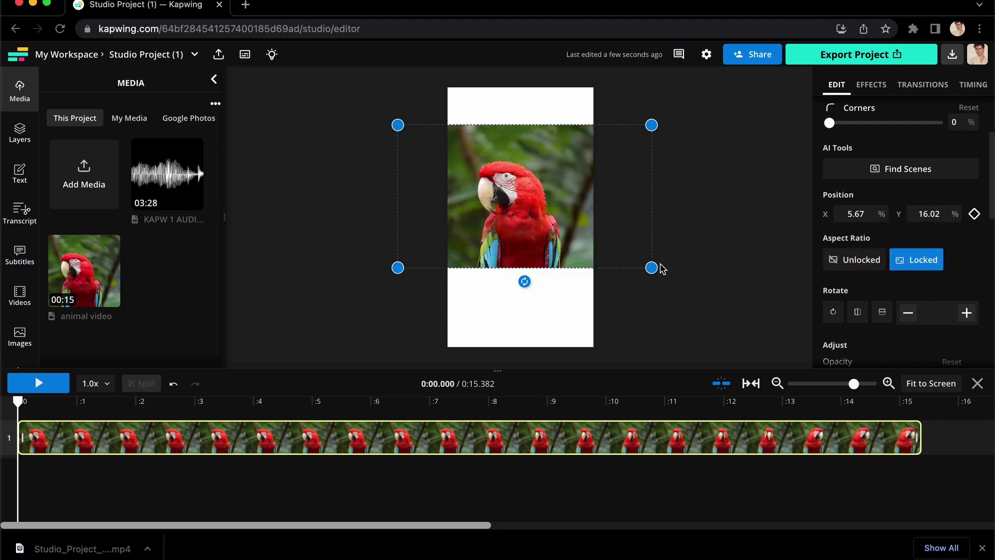
pyautogui.moveTo(652, 267); pyautogui.dragTo(791, 346)
pyautogui.moveTo(395, 125); pyautogui.dragTo(324, 84)
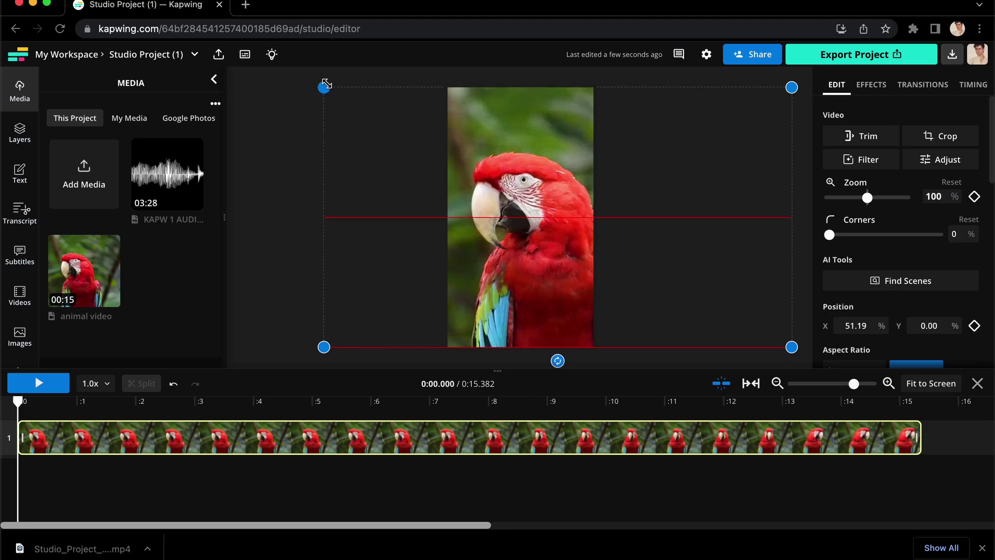
pyautogui.moveTo(560, 181); pyautogui.dragTo(558, 192)
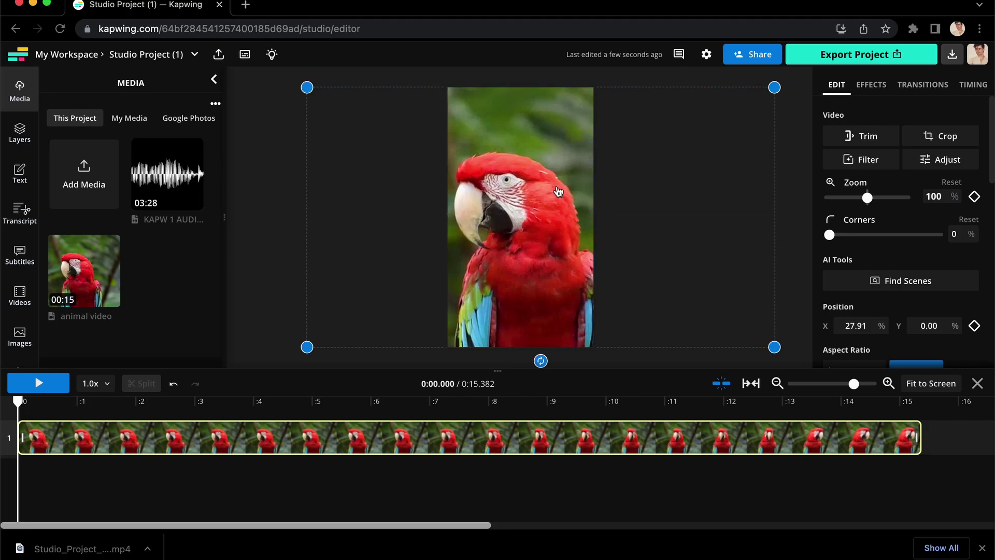
# - Make a copy of the project from the project-name menu, opening Studio Project (2)
pyautogui.click(775, 157)
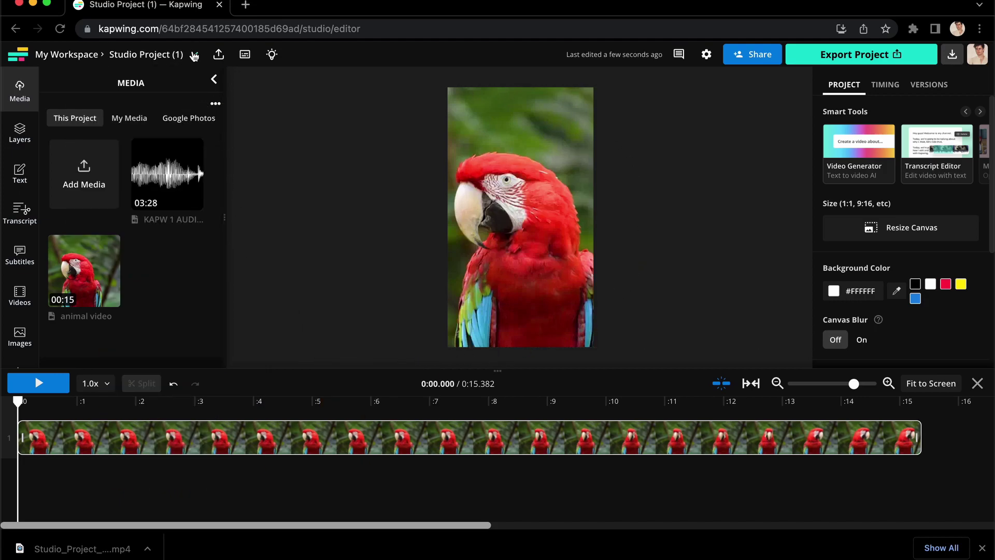
pyautogui.click(193, 55)
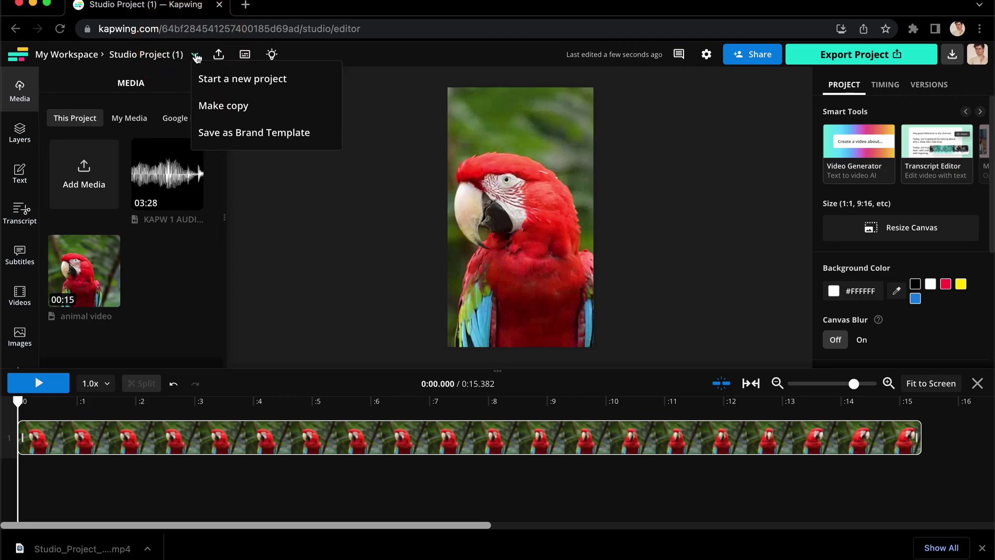
pyautogui.click(227, 103)
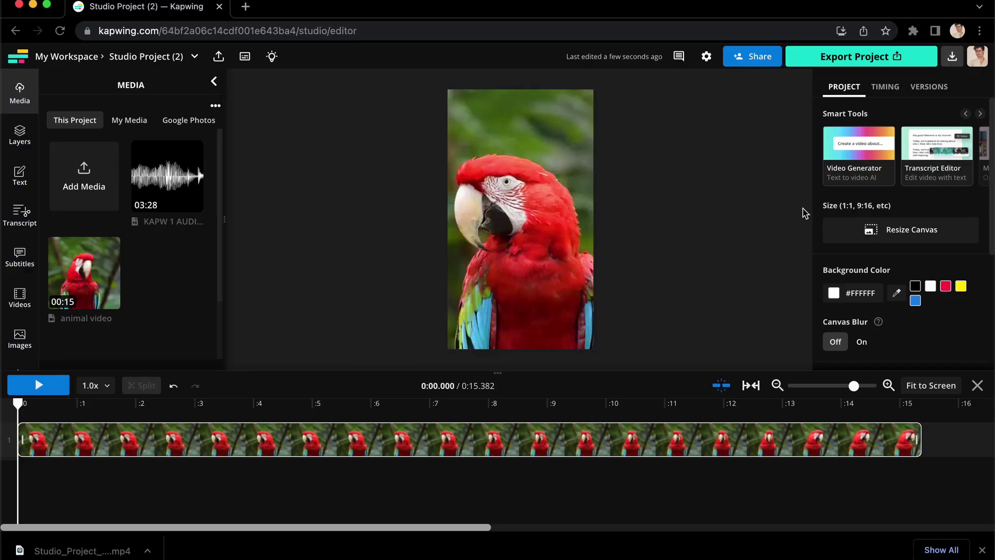
# - Preview the TikTok, YouTube Shorts and Instagram safe zones, finishing with All platforms overlaid
pyautogui.scroll(-3, 895, 280)
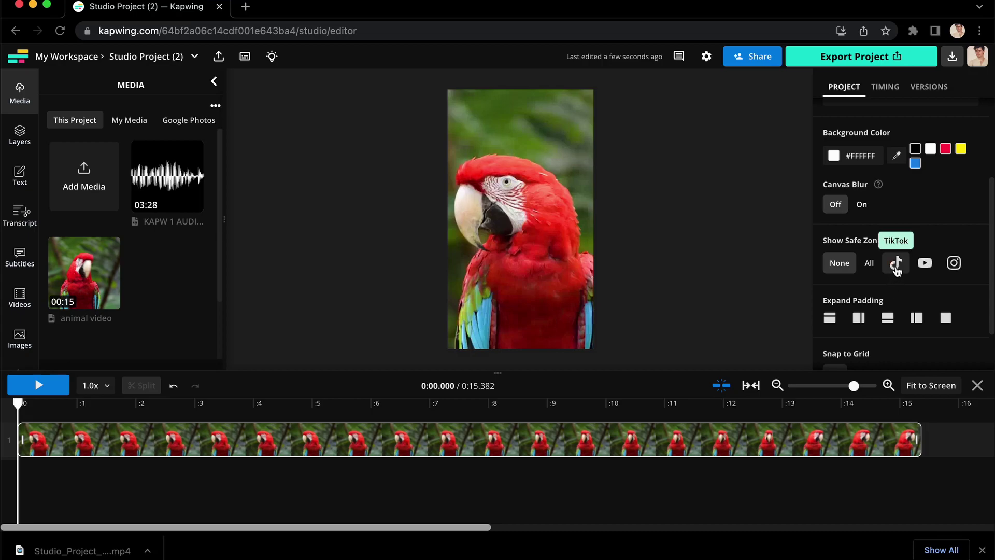
pyautogui.click(896, 265)
pyautogui.click(925, 264)
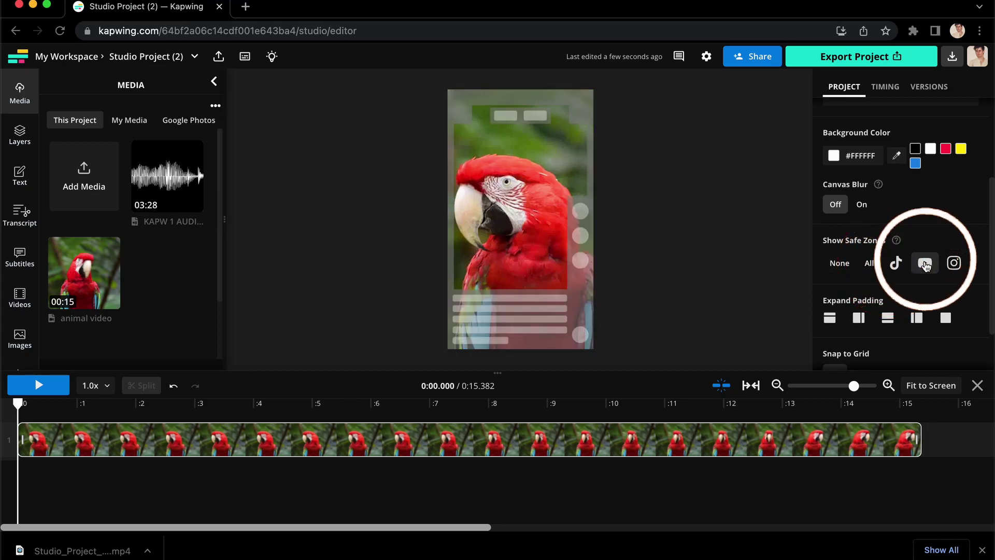
pyautogui.click(957, 266)
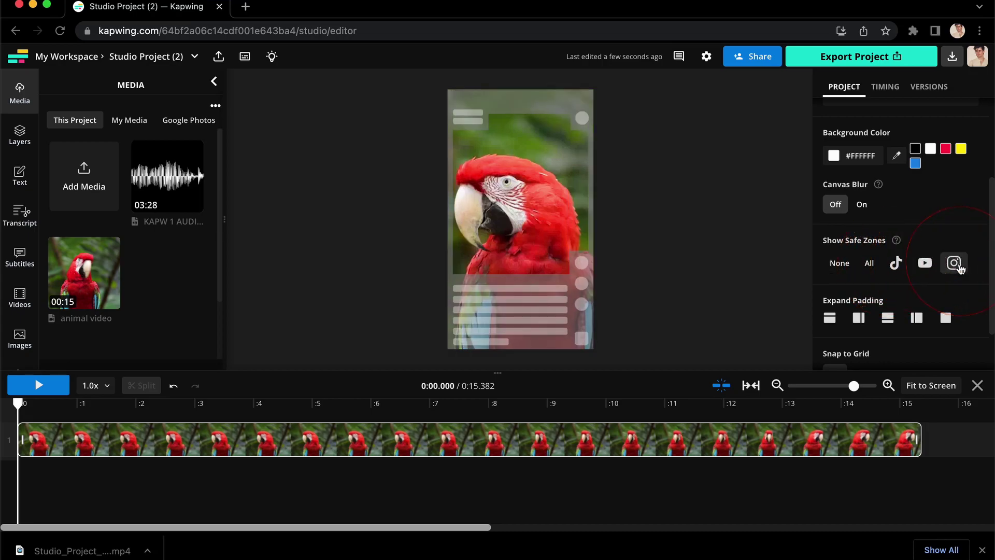
pyautogui.click(926, 264)
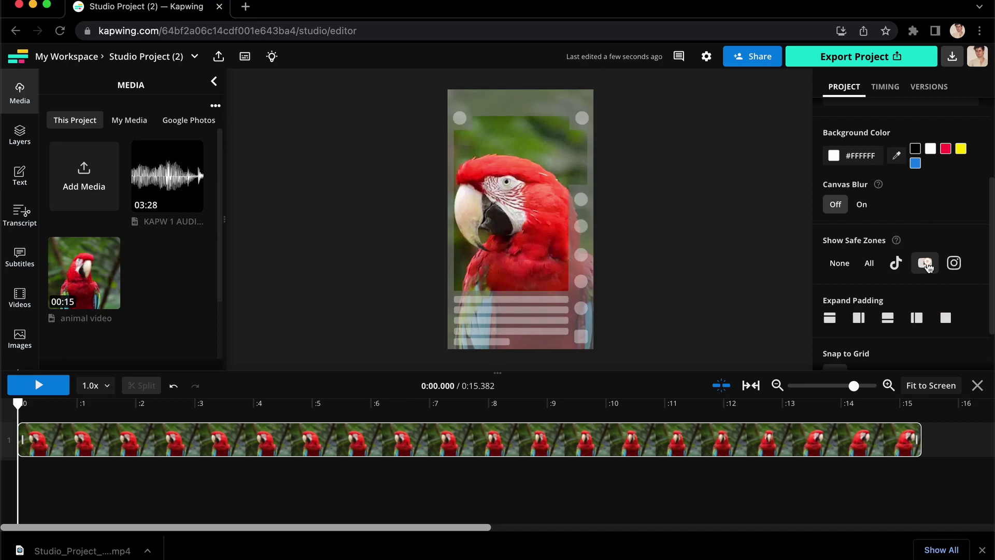
pyautogui.click(870, 264)
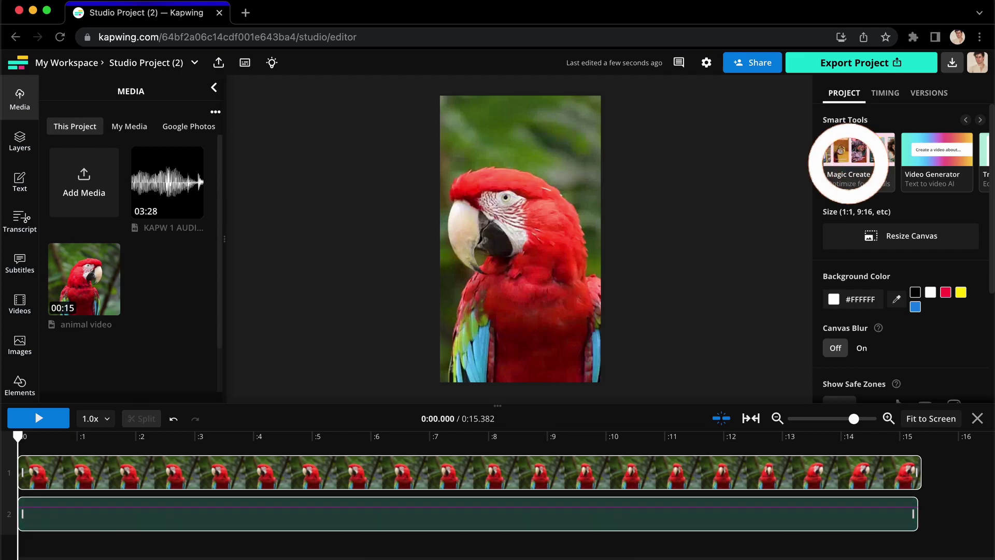
# - Compare several Magic Create styles and pick the large bold centred caption style
pyautogui.click(861, 171)
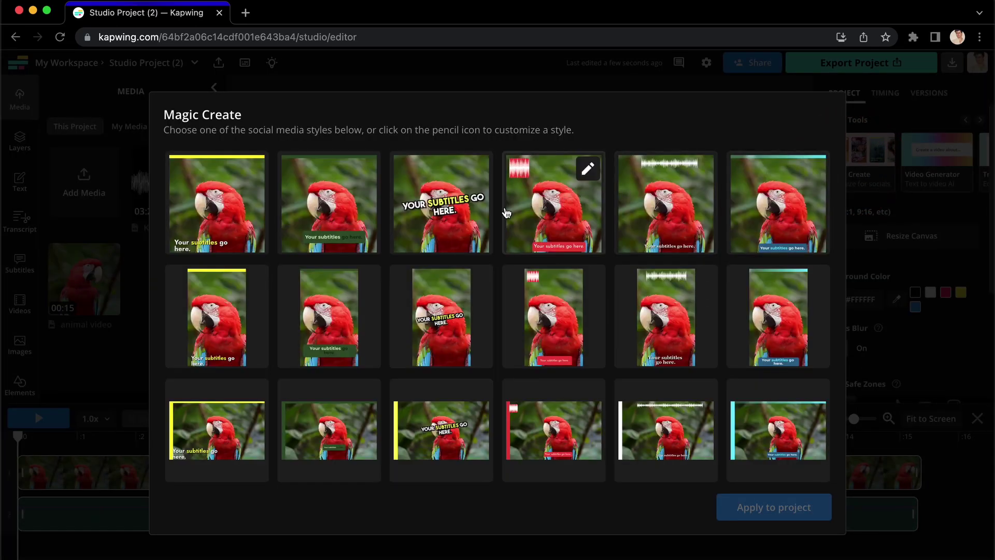
pyautogui.click(552, 202)
pyautogui.click(444, 316)
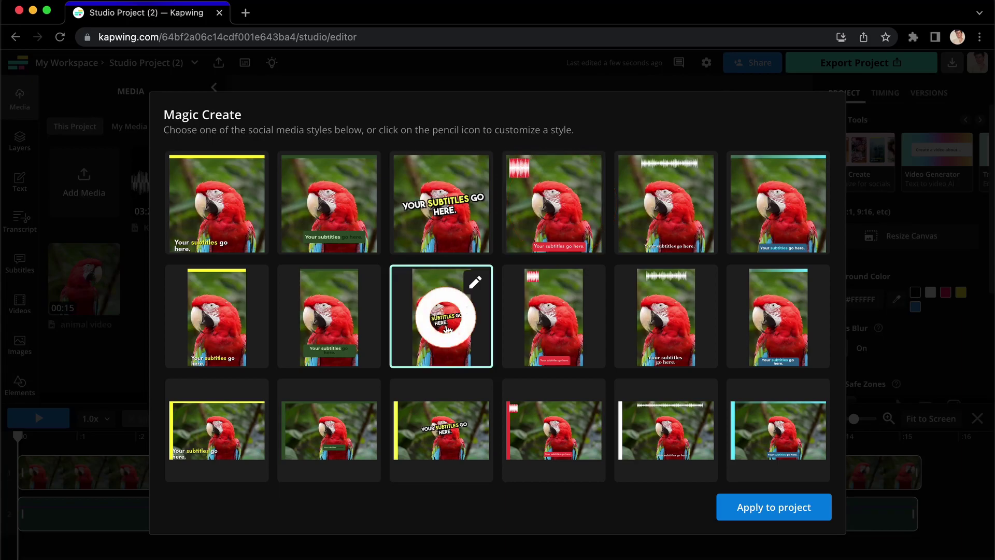
pyautogui.click(552, 429)
pyautogui.click(673, 437)
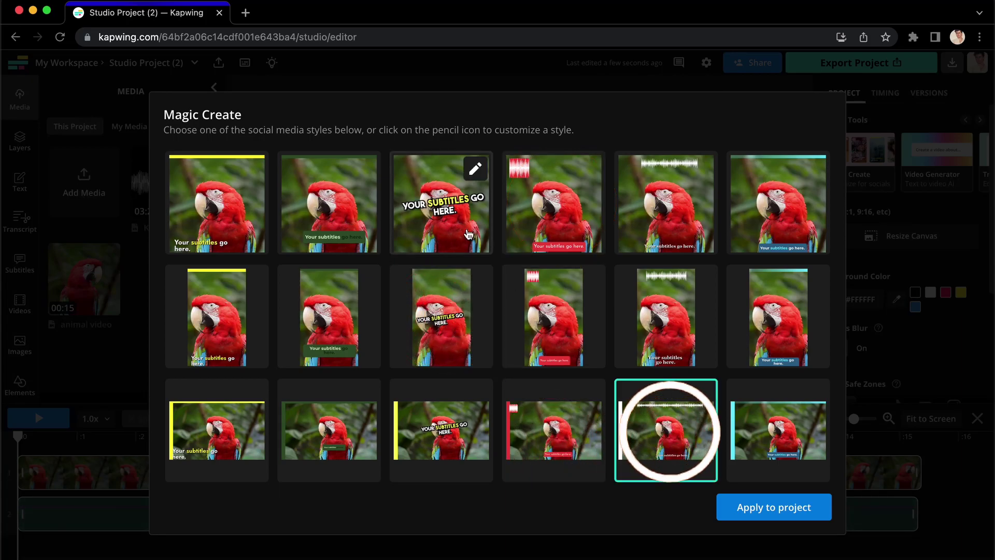
pyautogui.click(439, 197)
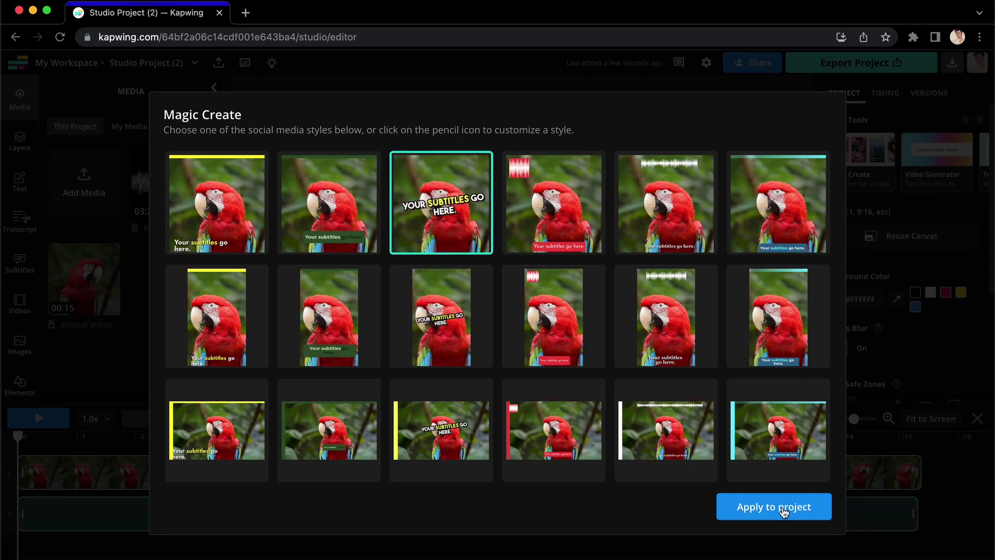
# - Apply the style to the project with English subtitles generated
pyautogui.click(773, 506)
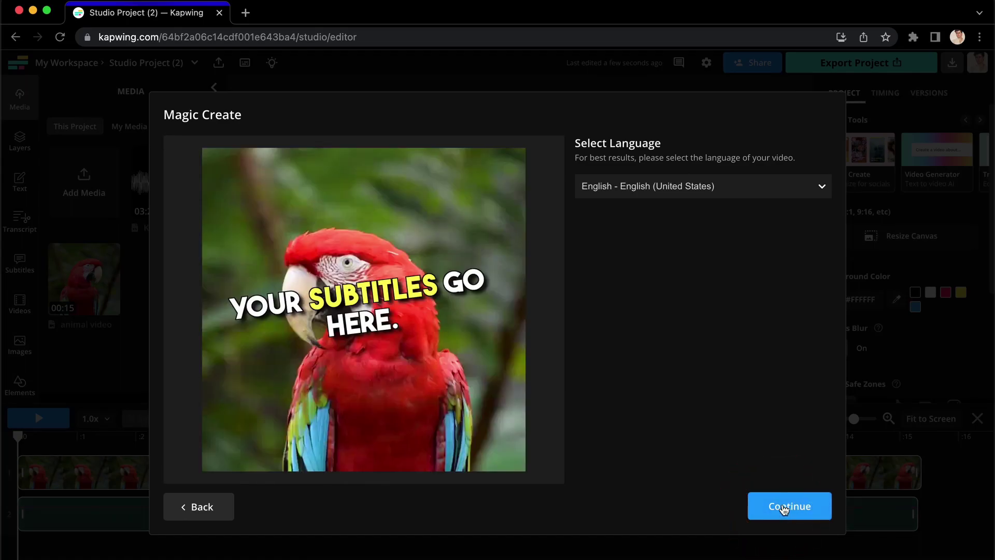
pyautogui.click(784, 509)
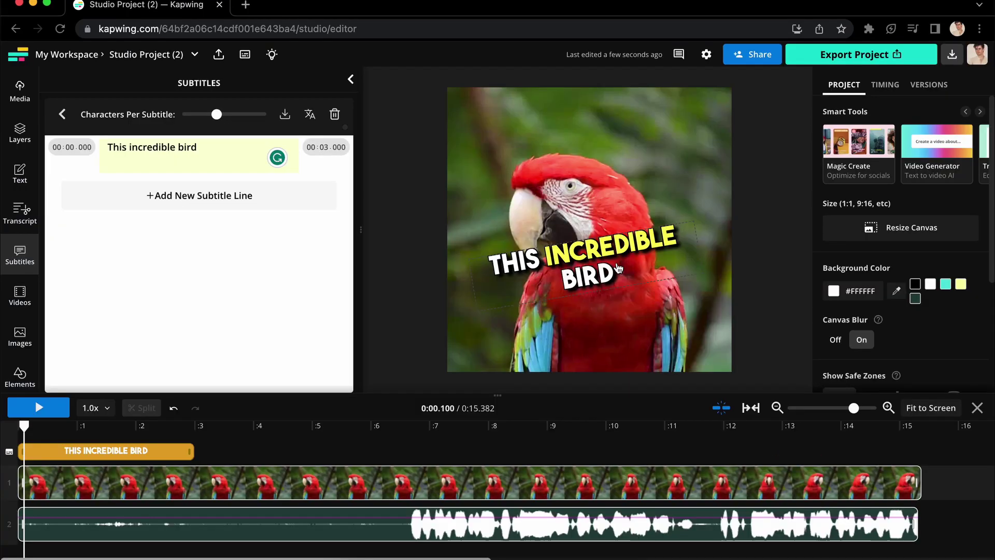
pyautogui.click(618, 259)
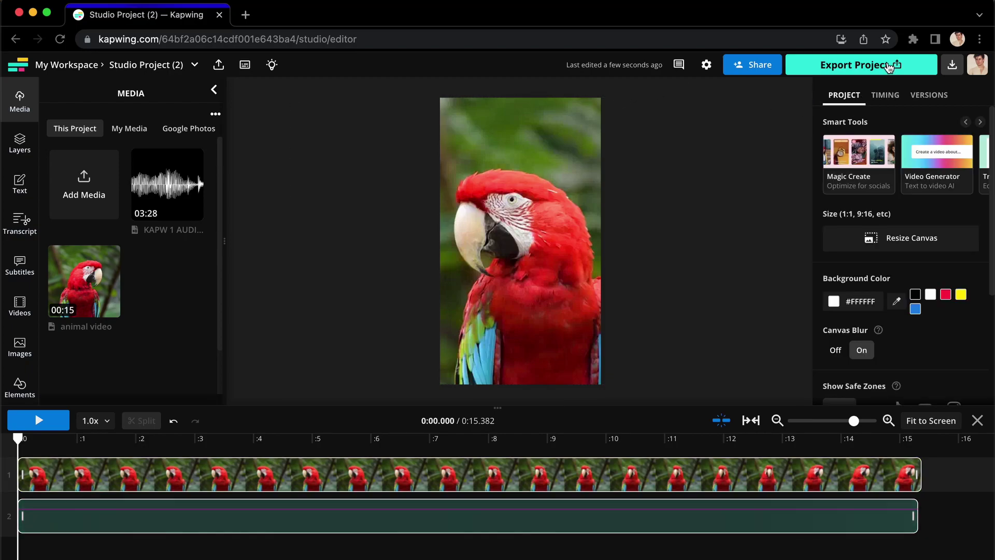
# - Export the project as MP4 and download the finished 3.4 MB file from Recent Exports
pyautogui.click(889, 67)
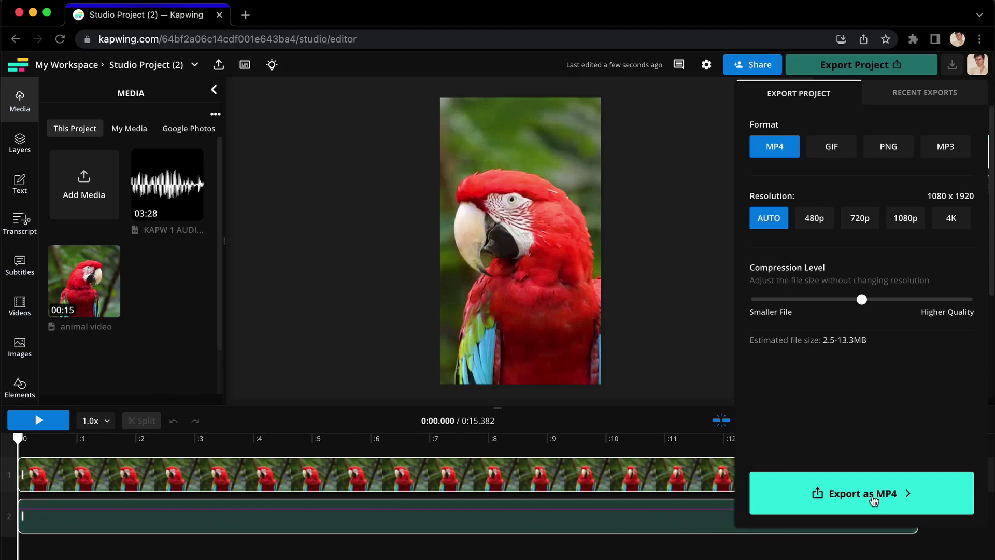
pyautogui.click(873, 496)
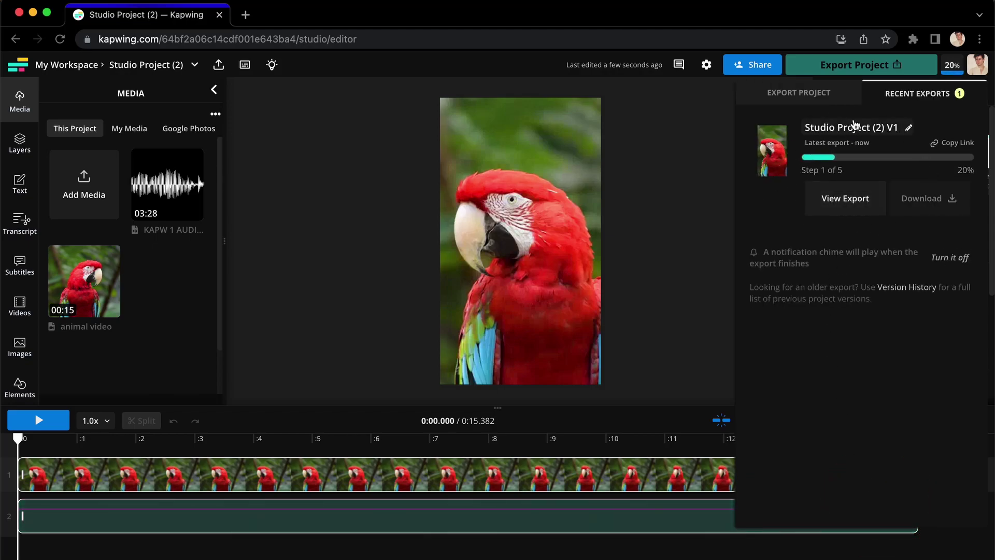
pyautogui.click(678, 210)
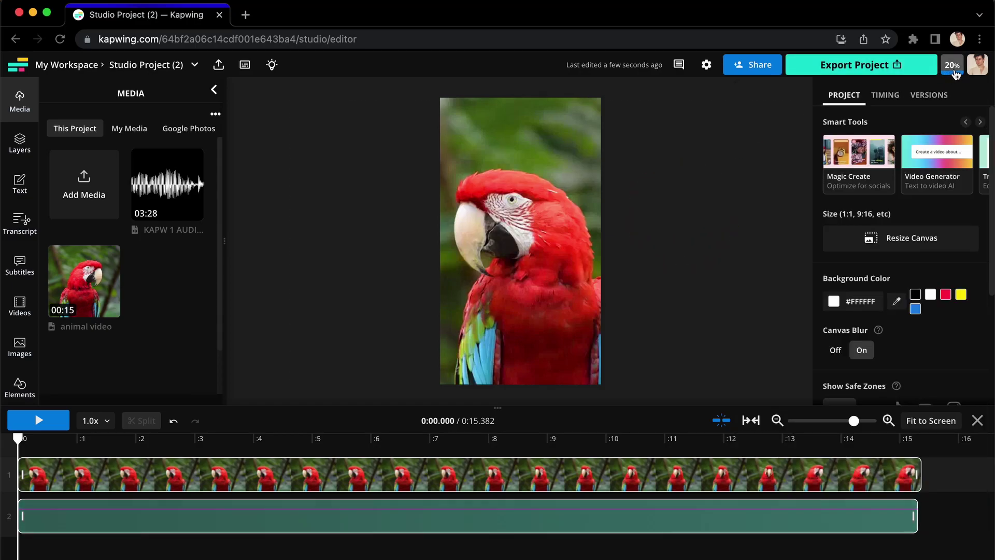
pyautogui.click(952, 66)
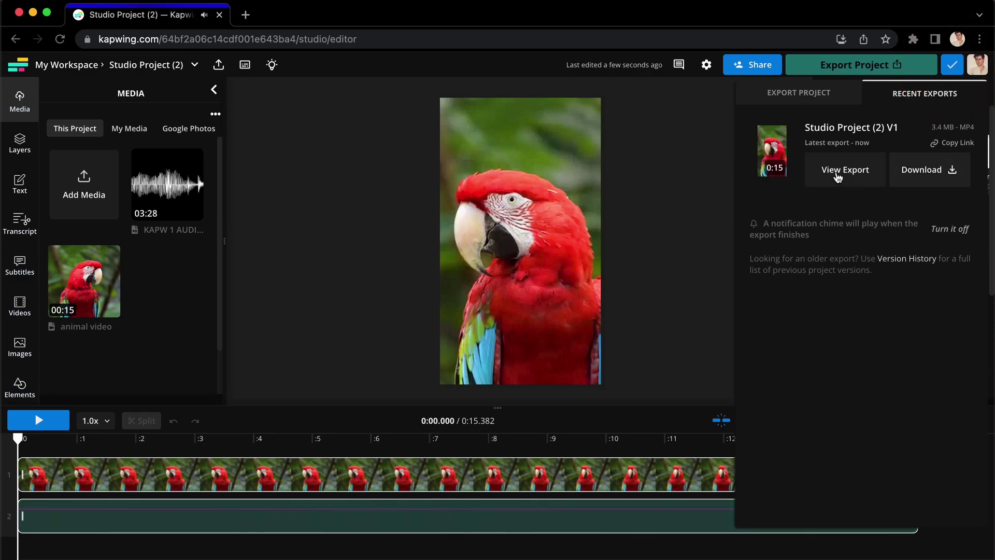
pyautogui.click(917, 171)
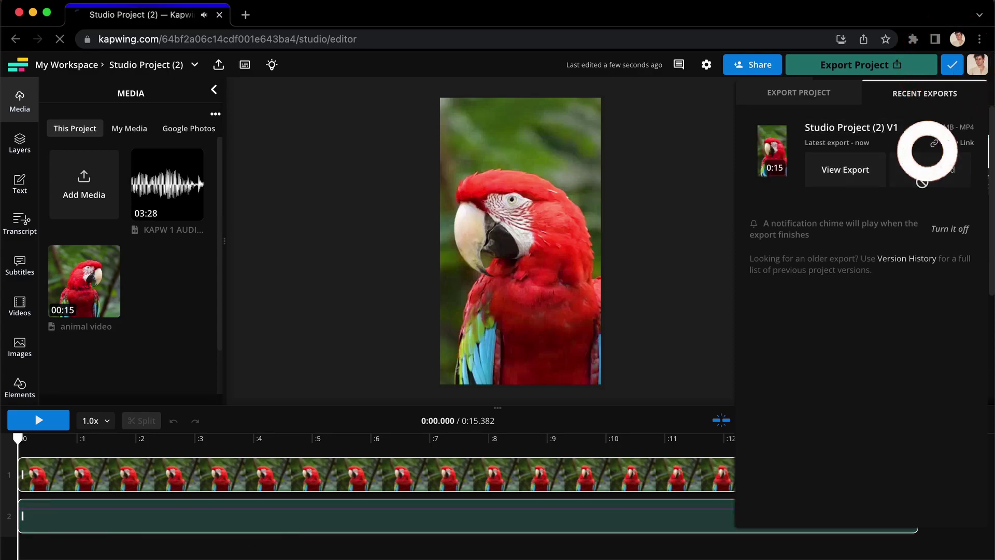